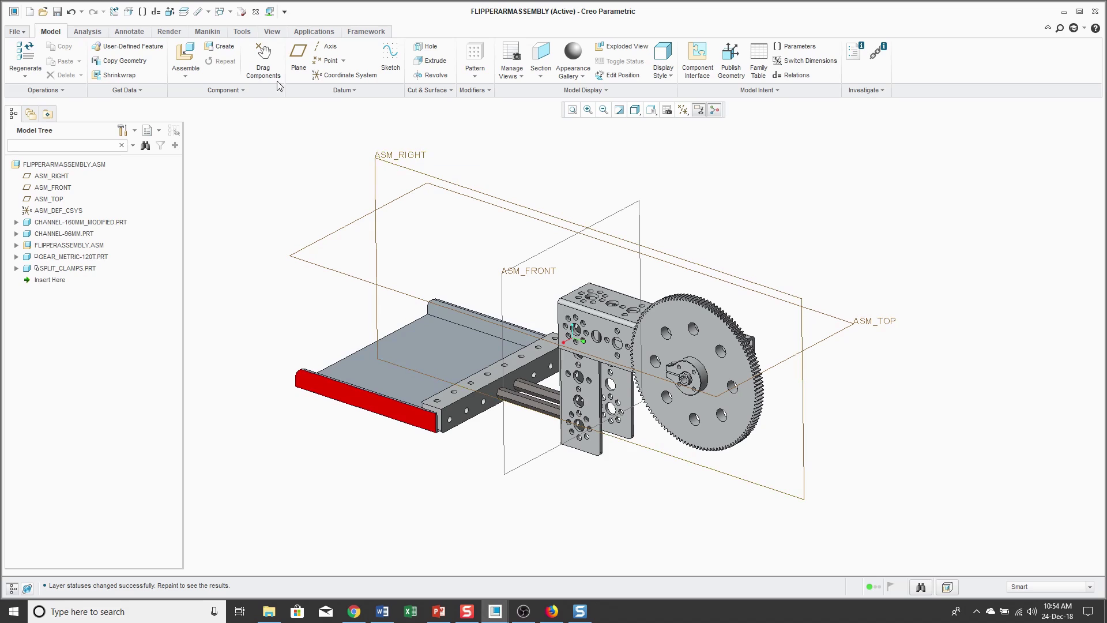
Create a mirror part of GEAR_METRIC-120T reflected about ASM_RIGHT, previewing it before confirming.
click(229, 48)
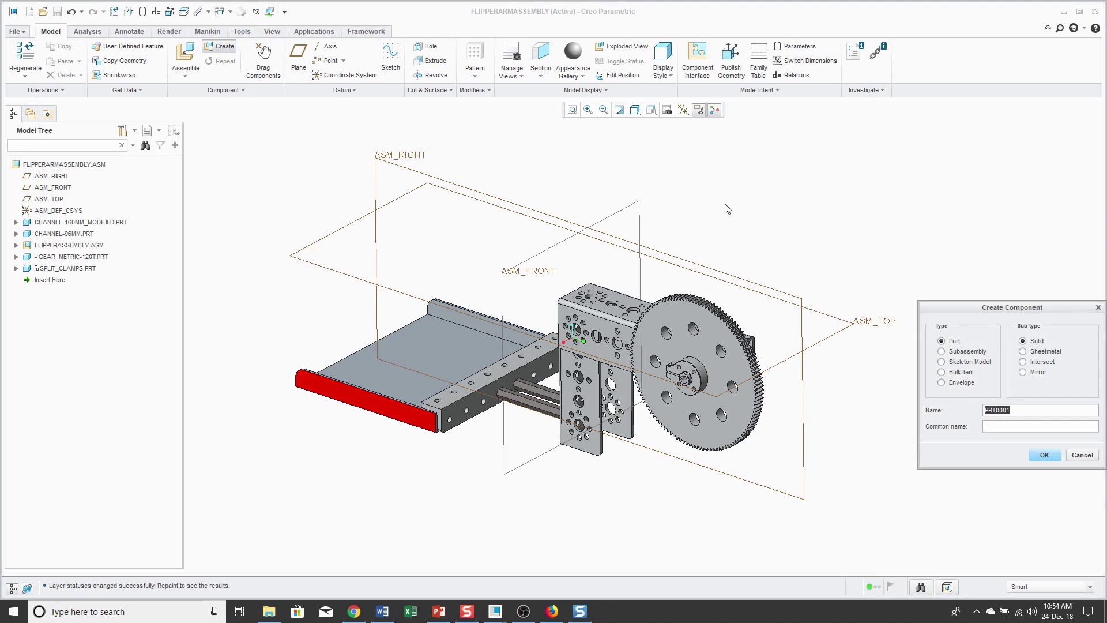
click(1044, 375)
click(1044, 455)
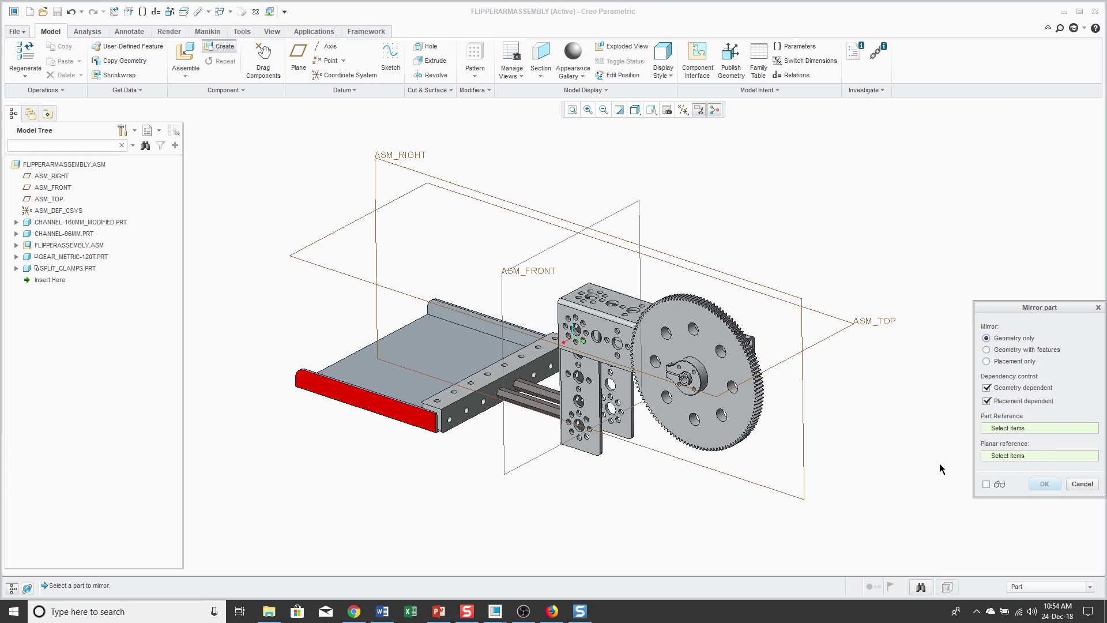
click(749, 428)
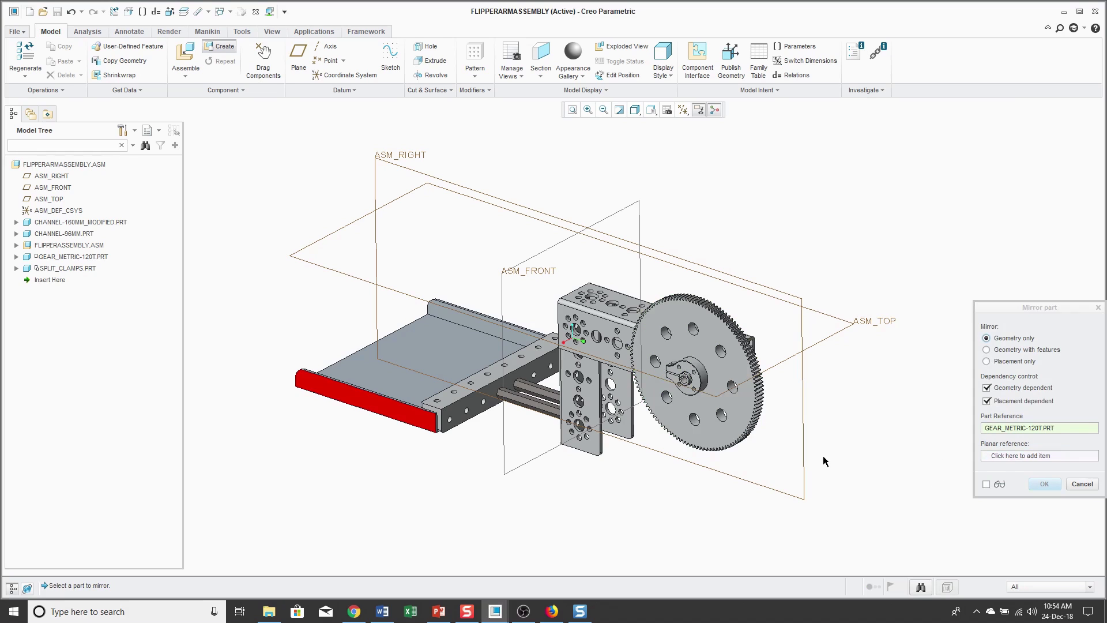
click(994, 459)
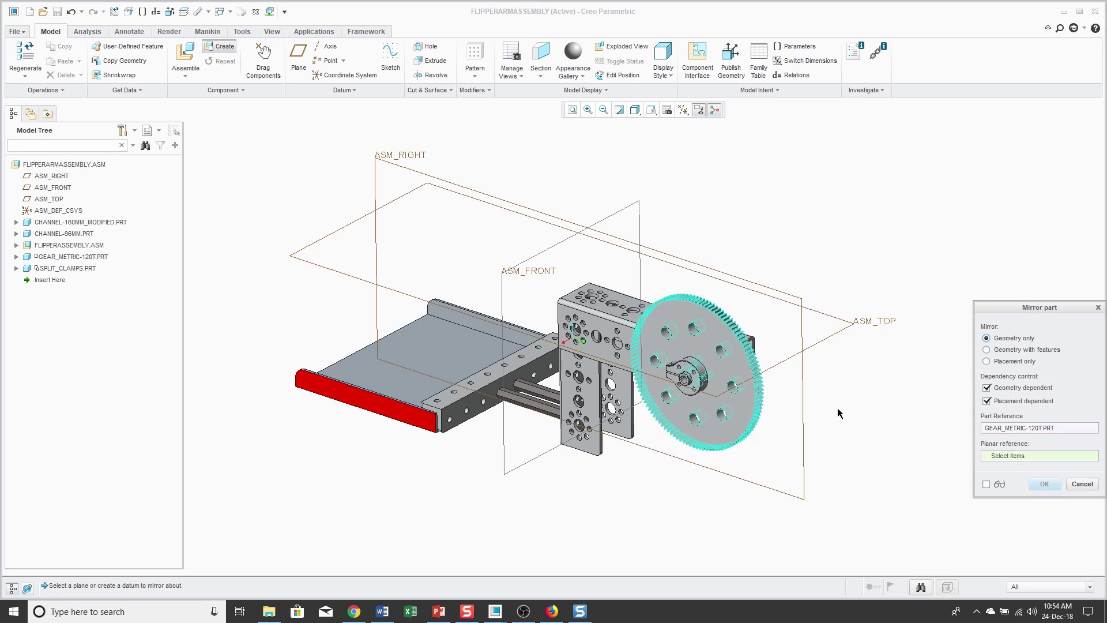
middle_drag(552, 192, 504, 190)
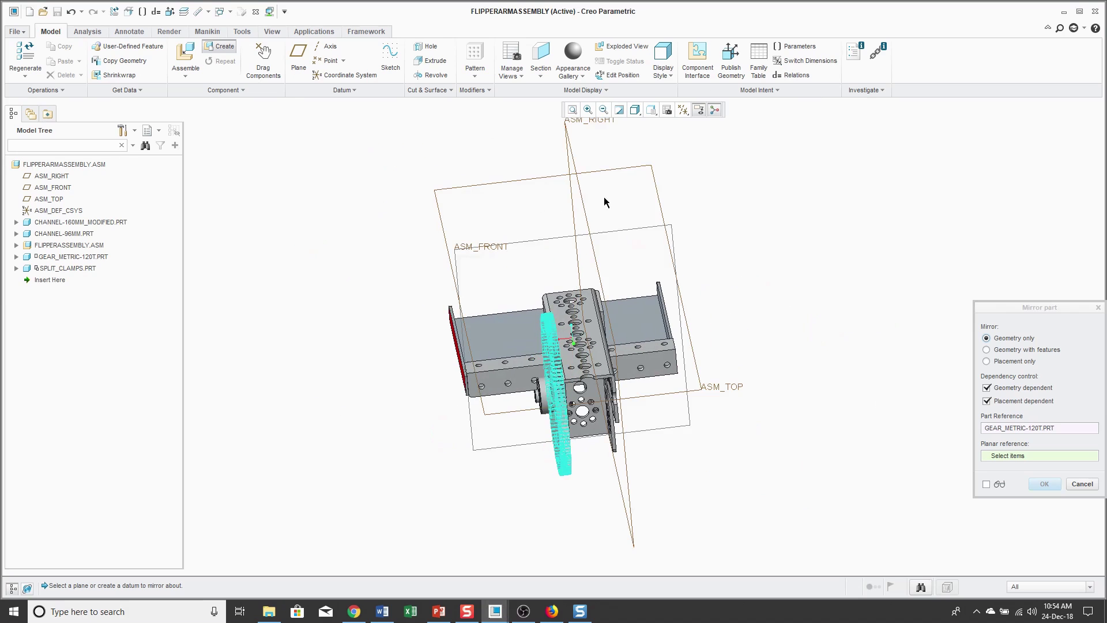
click(574, 156)
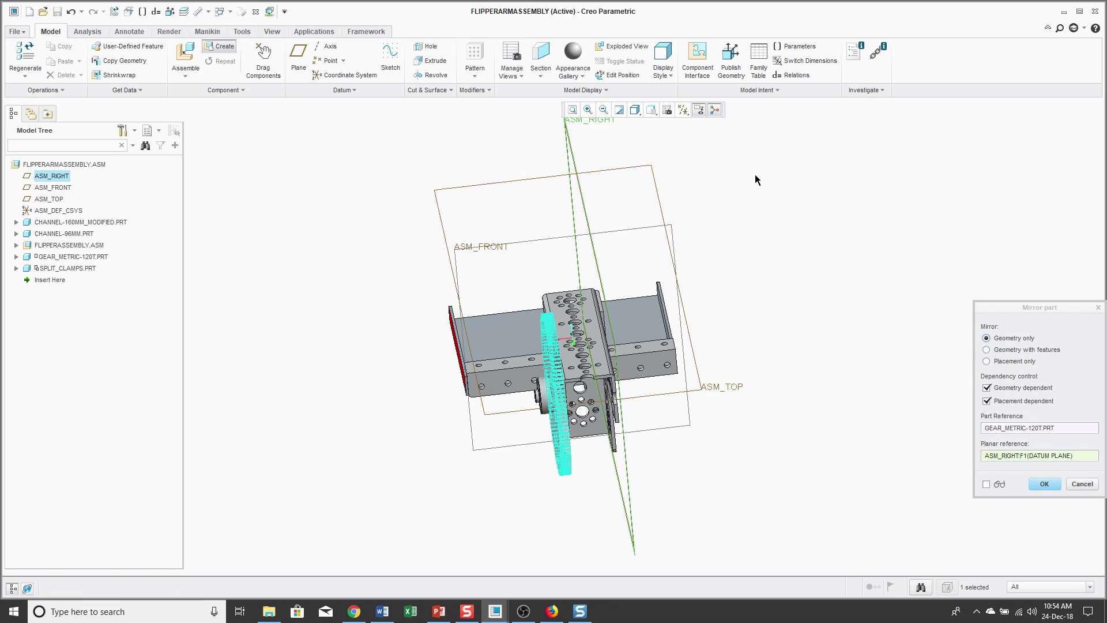
click(986, 484)
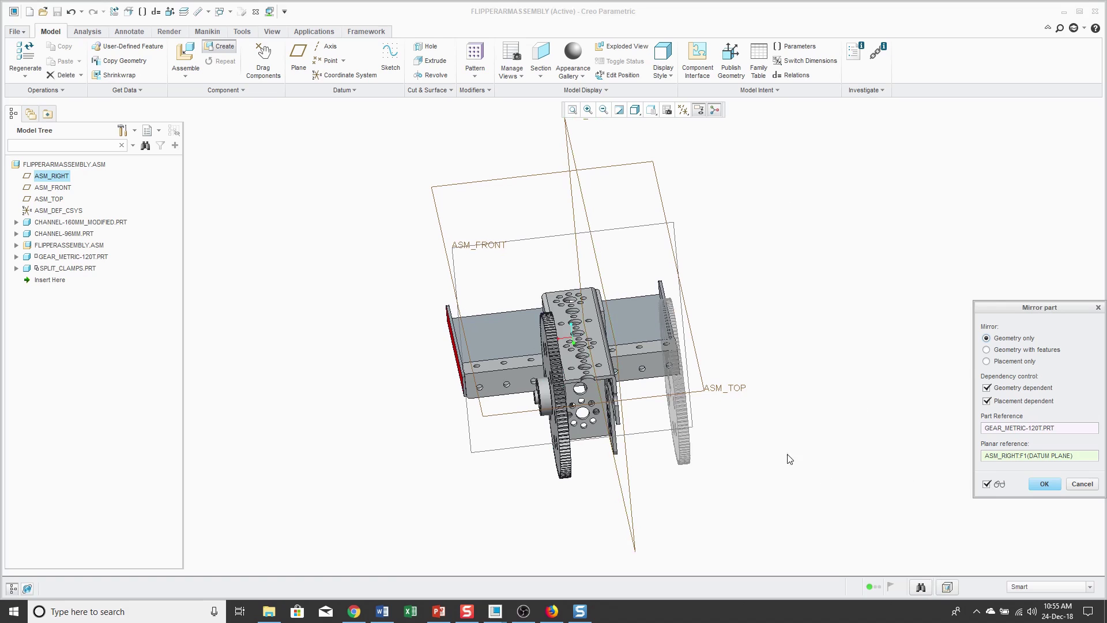
click(1044, 485)
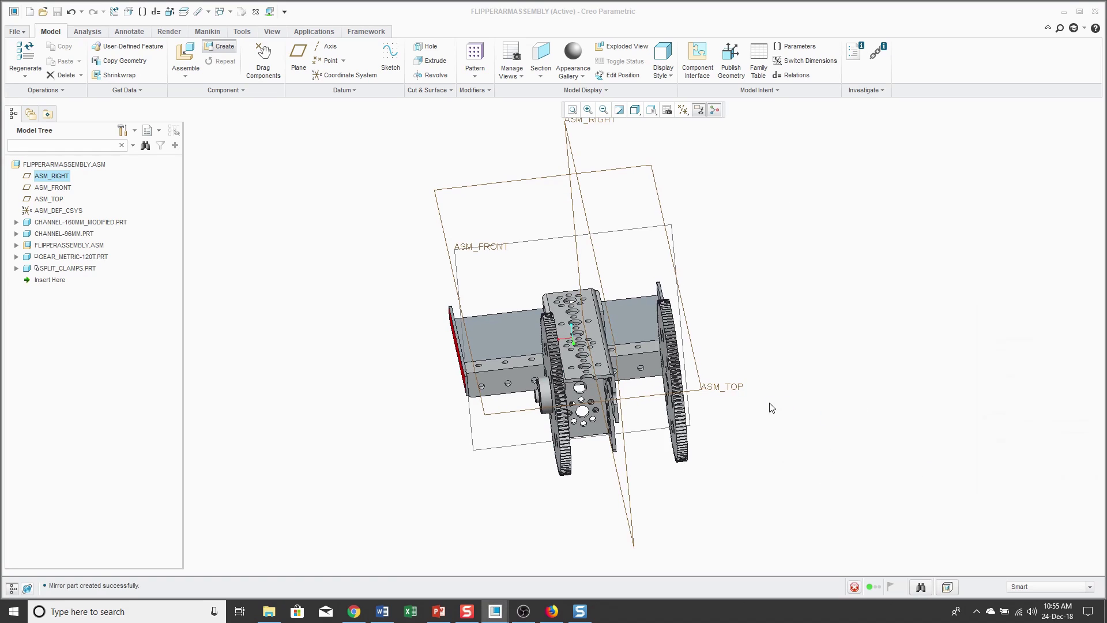
Locate the new mirrored gear PRT0001.PRT, then switch to the other FLIPPERARMASSEMBLY window.
click(51, 280)
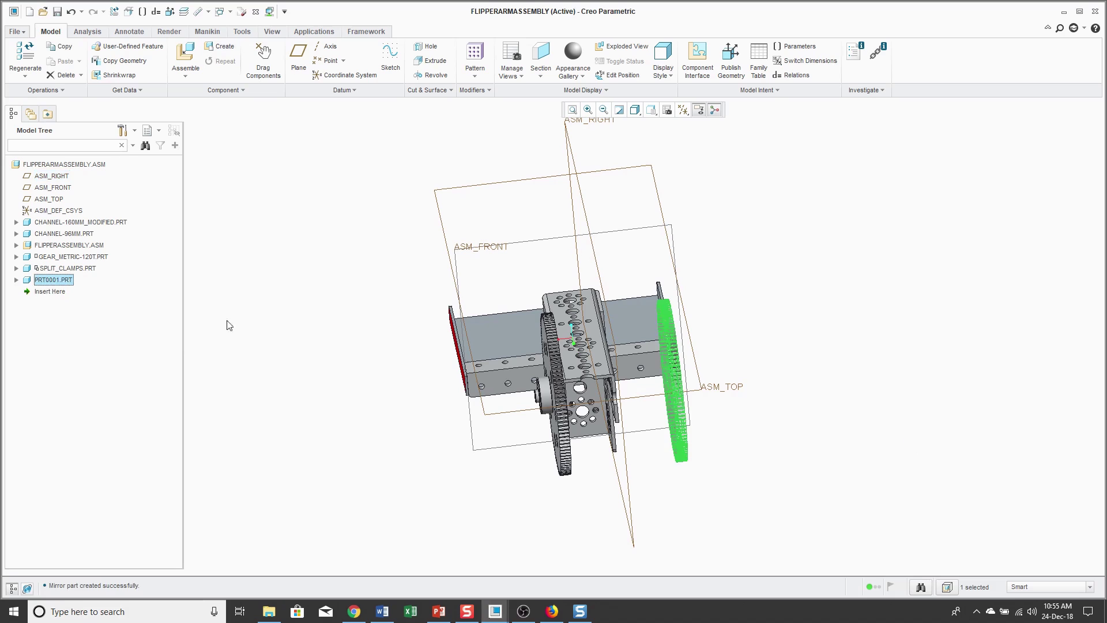
click(398, 438)
middle_drag(457, 489, 478, 481)
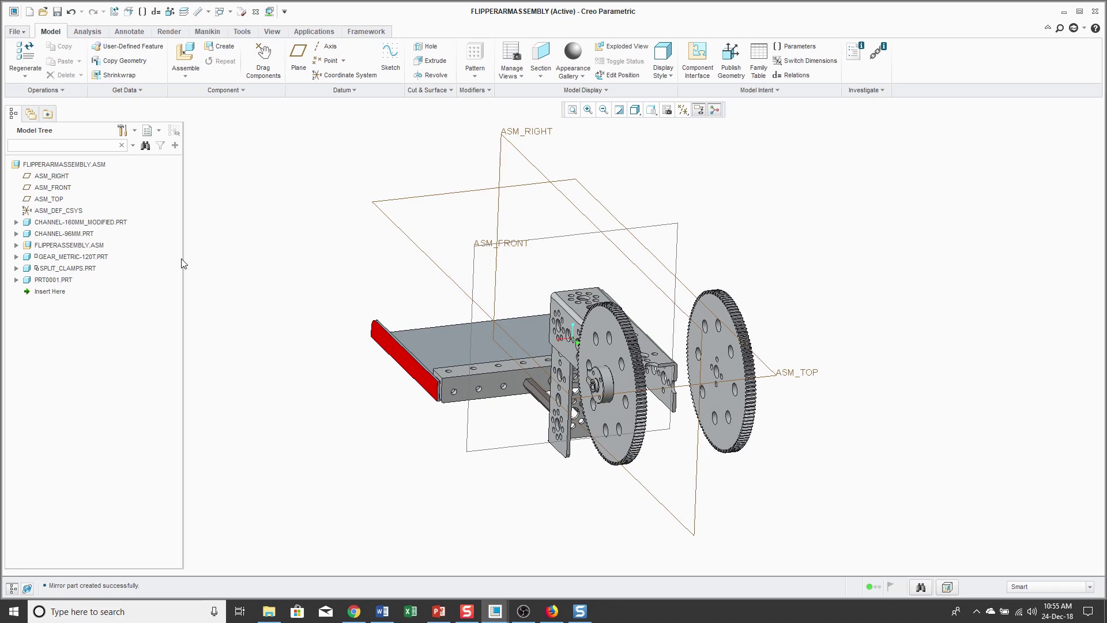
mouse_move(495, 612)
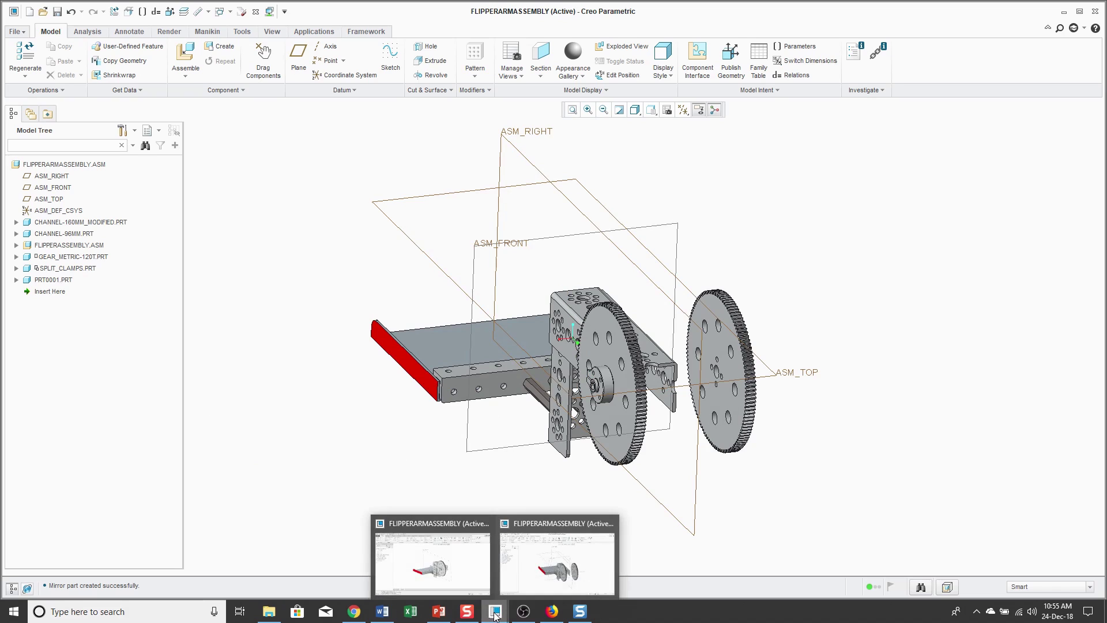
click(456, 586)
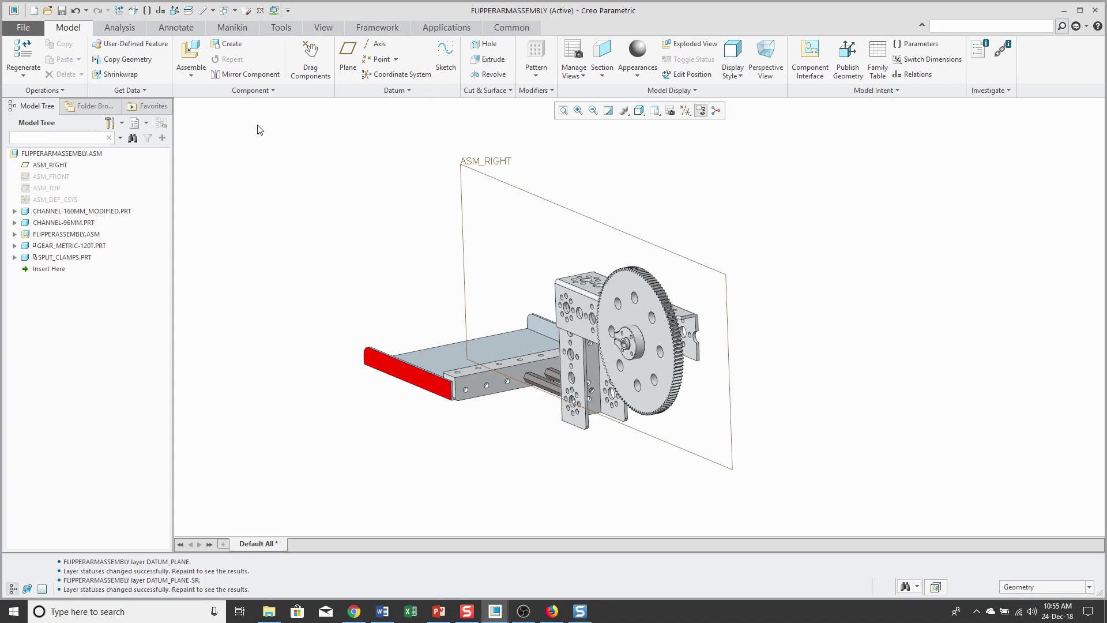
click(249, 75)
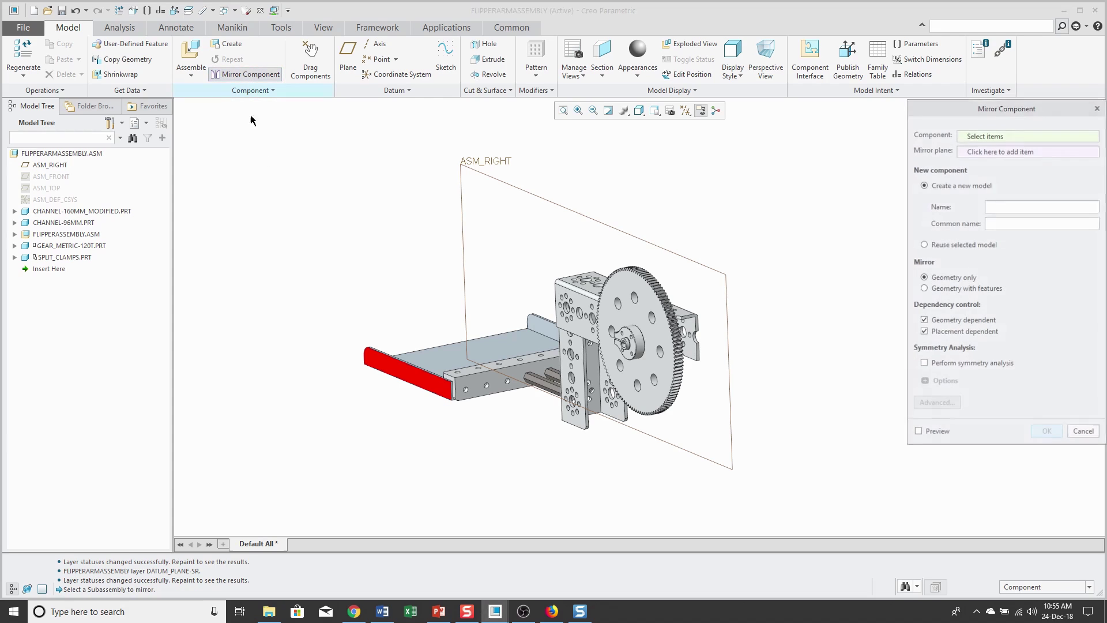
click(651, 410)
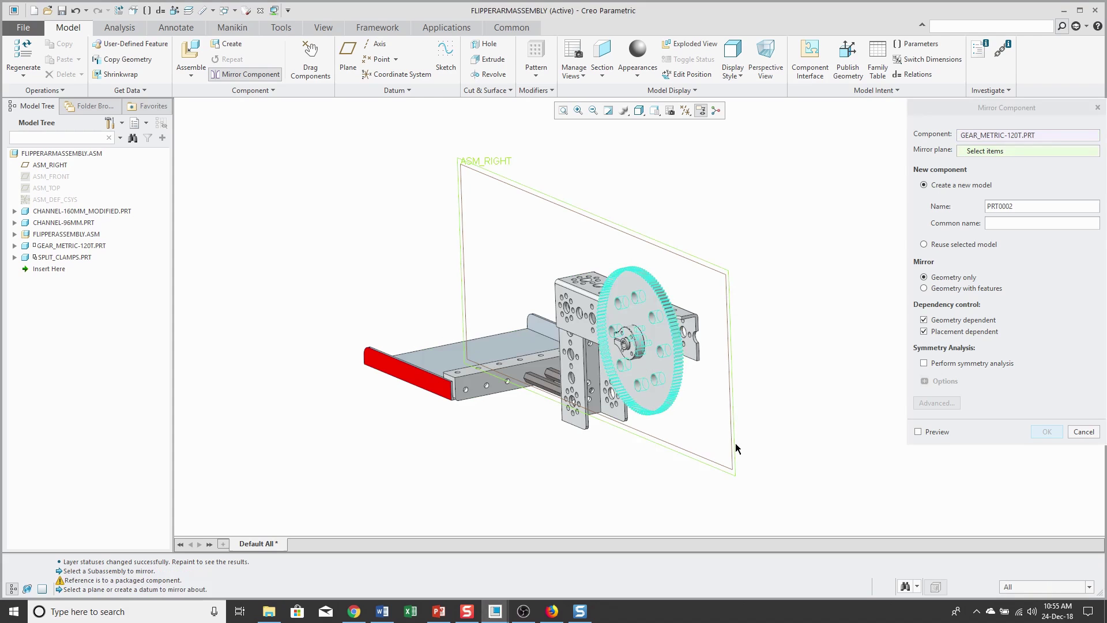
click(1084, 438)
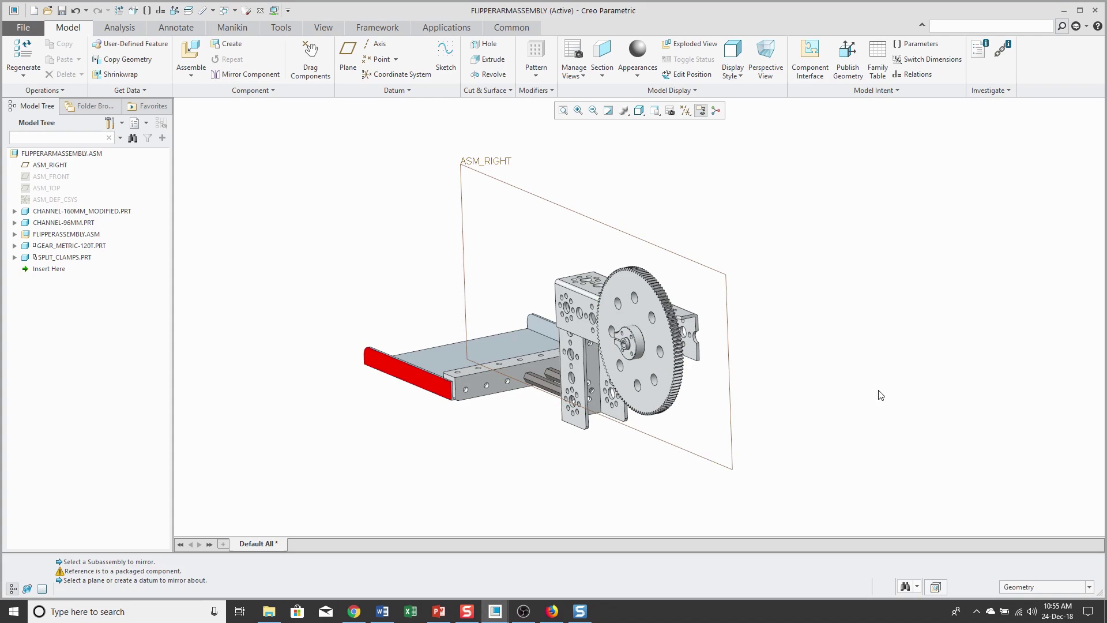
middle_drag(803, 365, 784, 386)
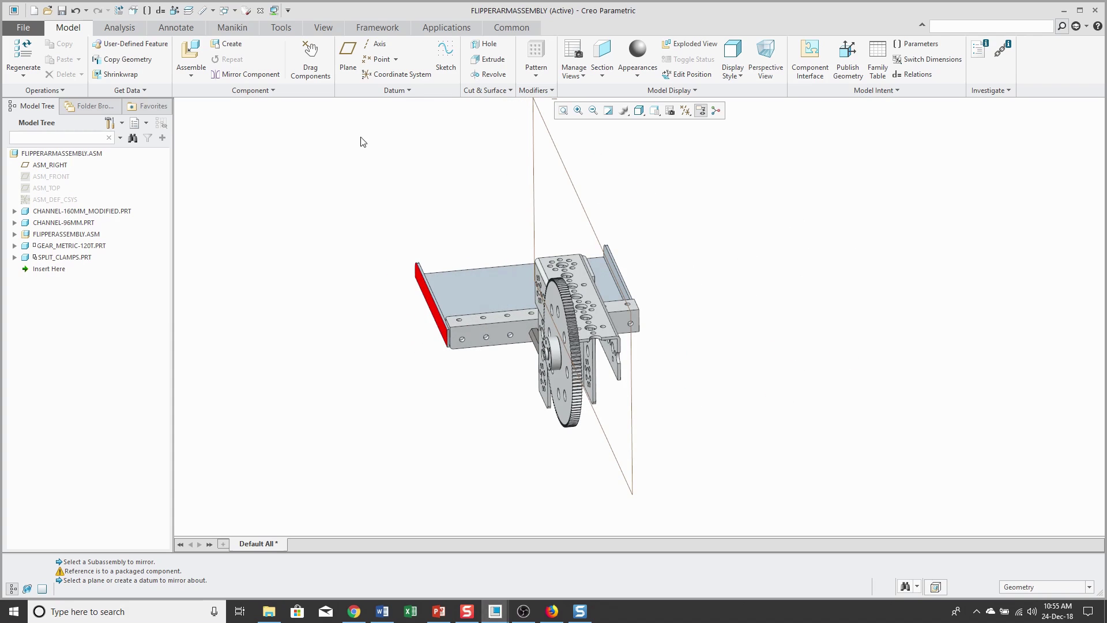
Create midplane datum ADTM1 between the two channel faces, sizing its outline to the channel face.
click(347, 58)
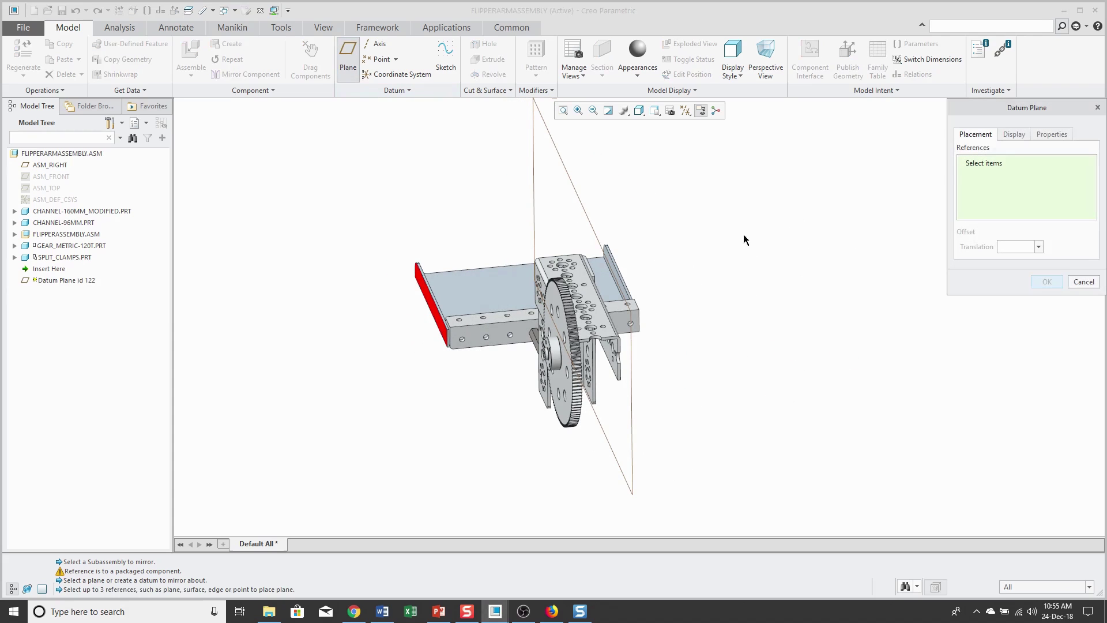
scroll(576, 271, up, 5)
click(581, 264)
middle_drag(581, 264, 715, 385)
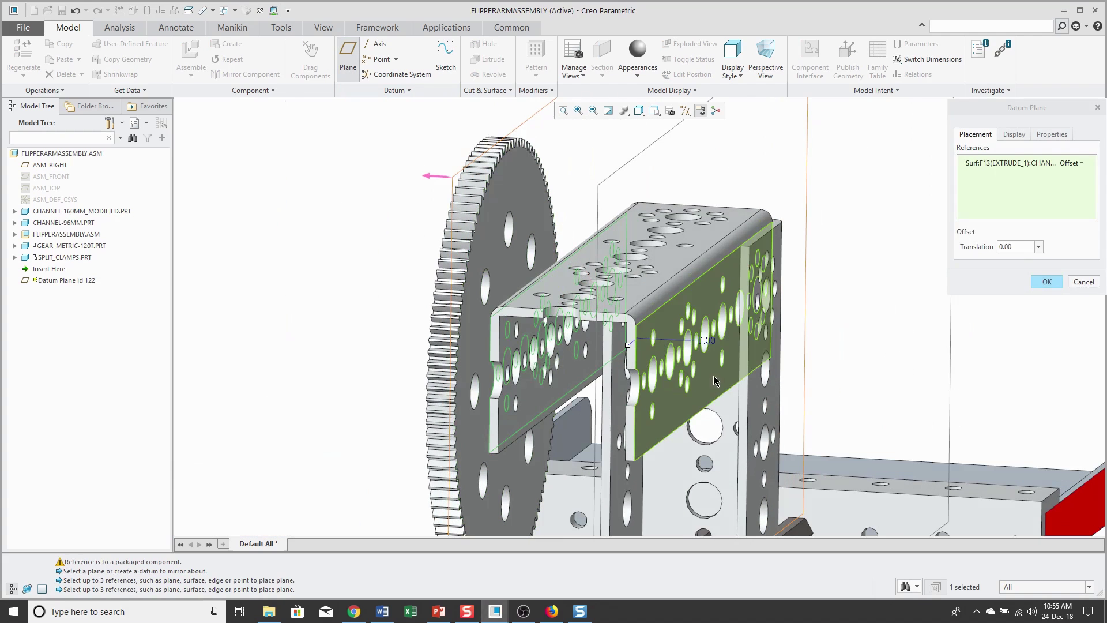
ctrl+click(716, 386)
scroll(654, 332, down, 3)
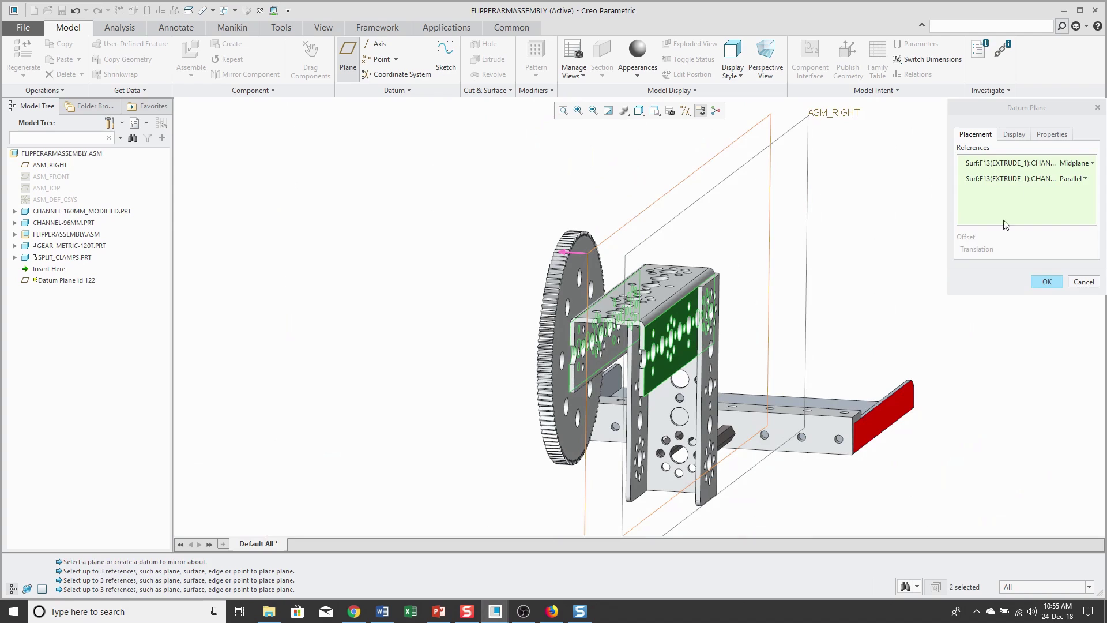
click(1019, 135)
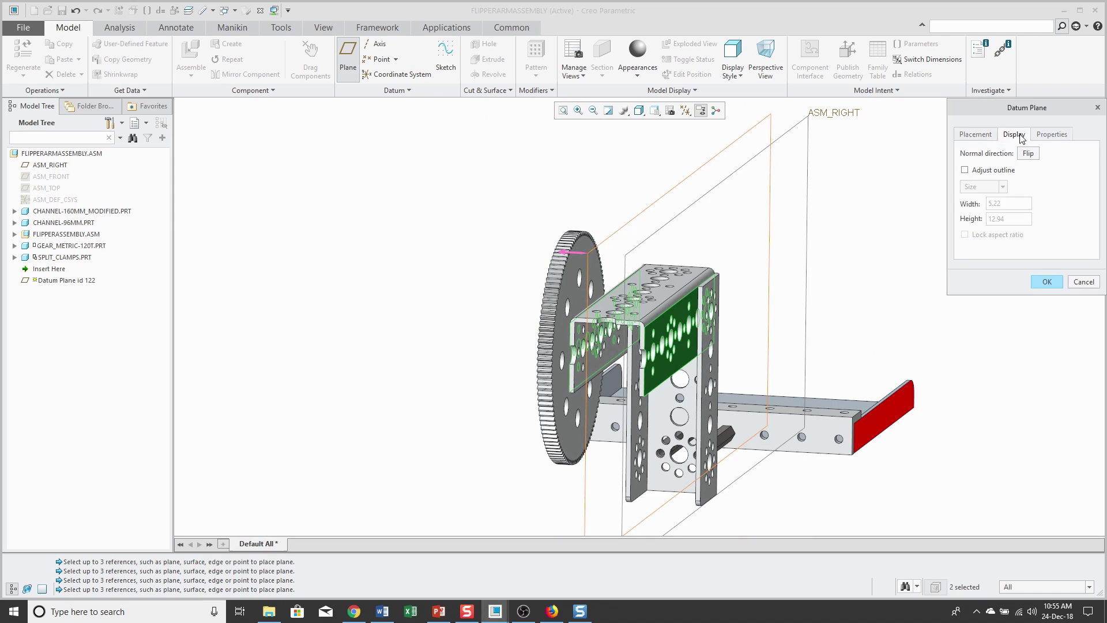
click(1007, 169)
click(1003, 187)
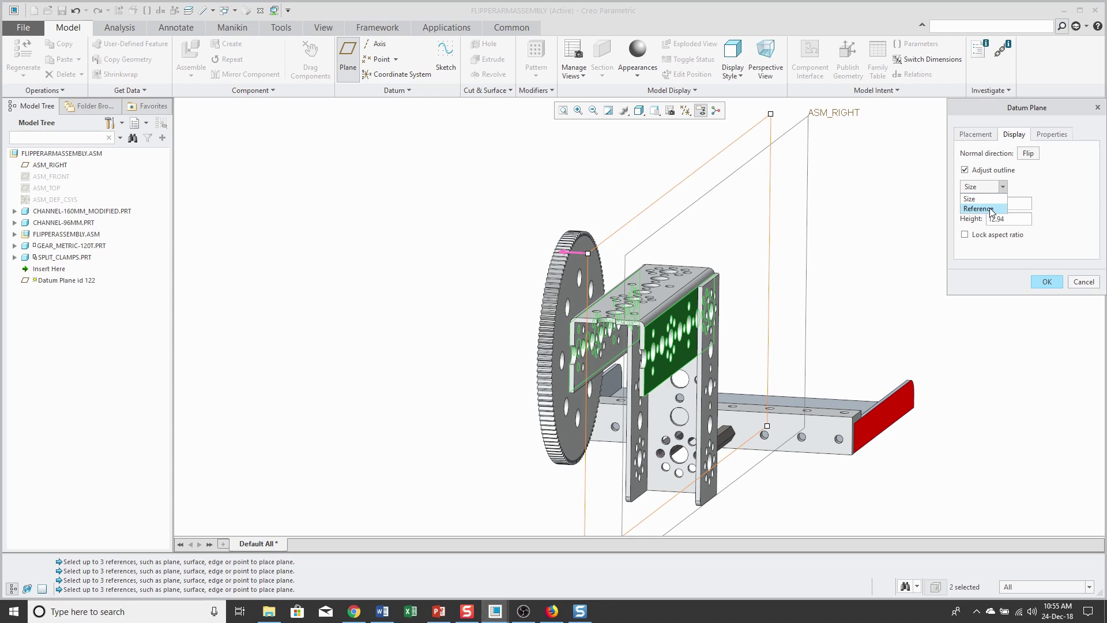
click(980, 208)
click(681, 363)
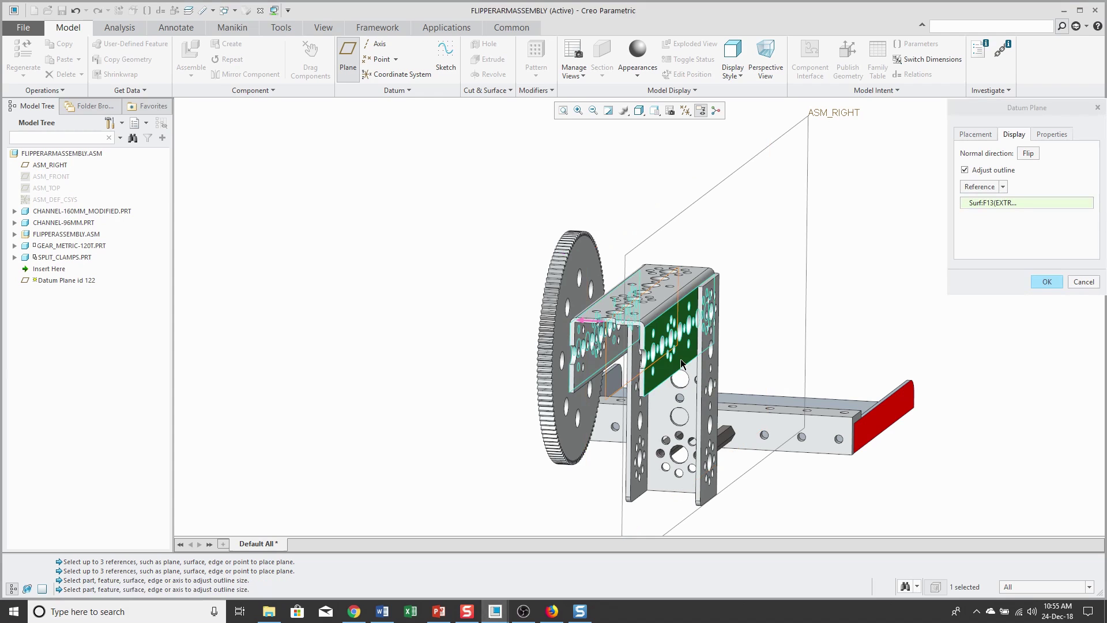
click(1048, 283)
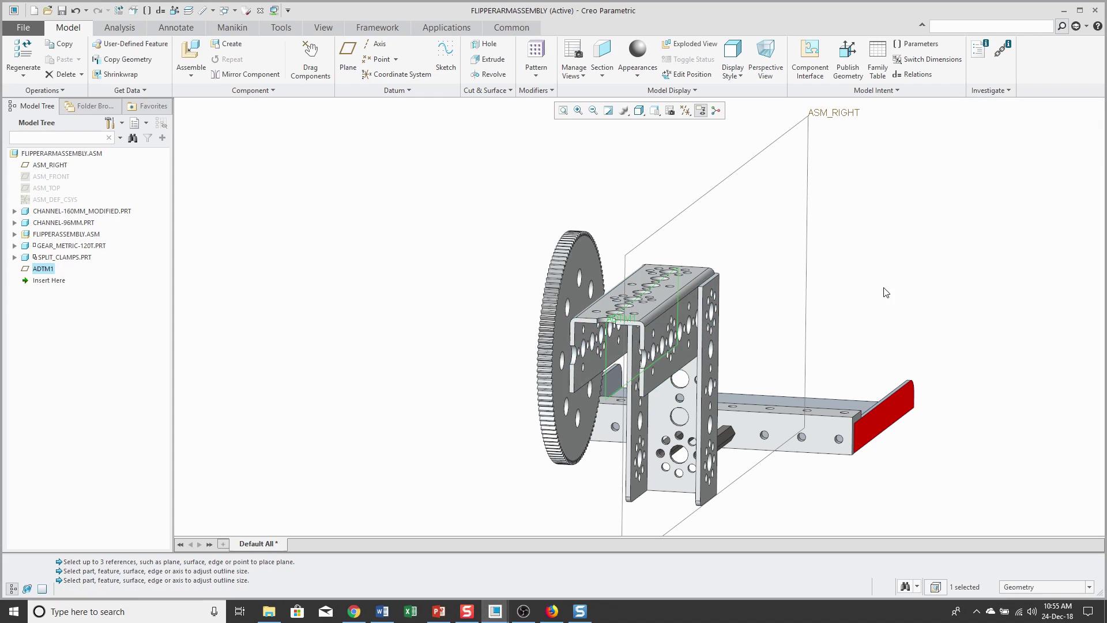
Hide the ASM_RIGHT datum plane so only the assembly shows.
middle_drag(886, 291, 880, 284)
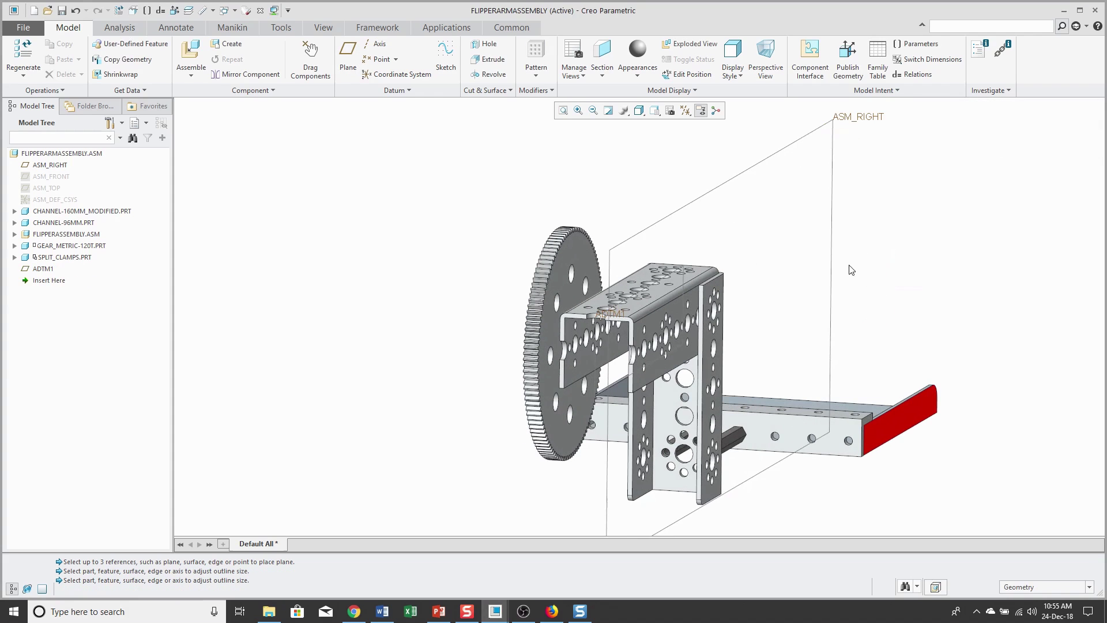
click(832, 266)
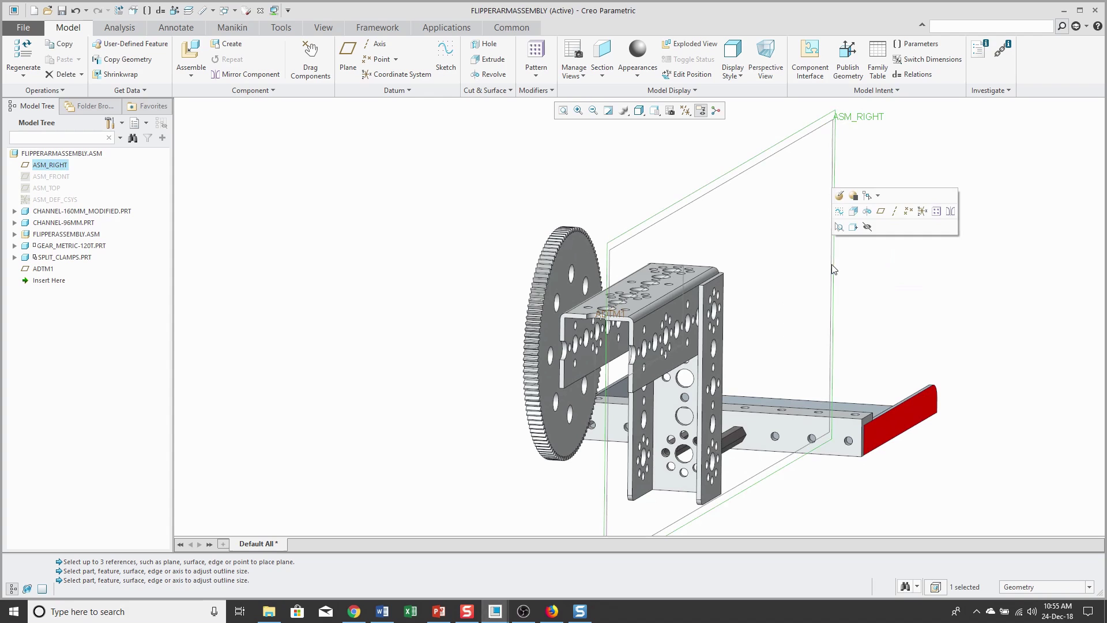
click(867, 235)
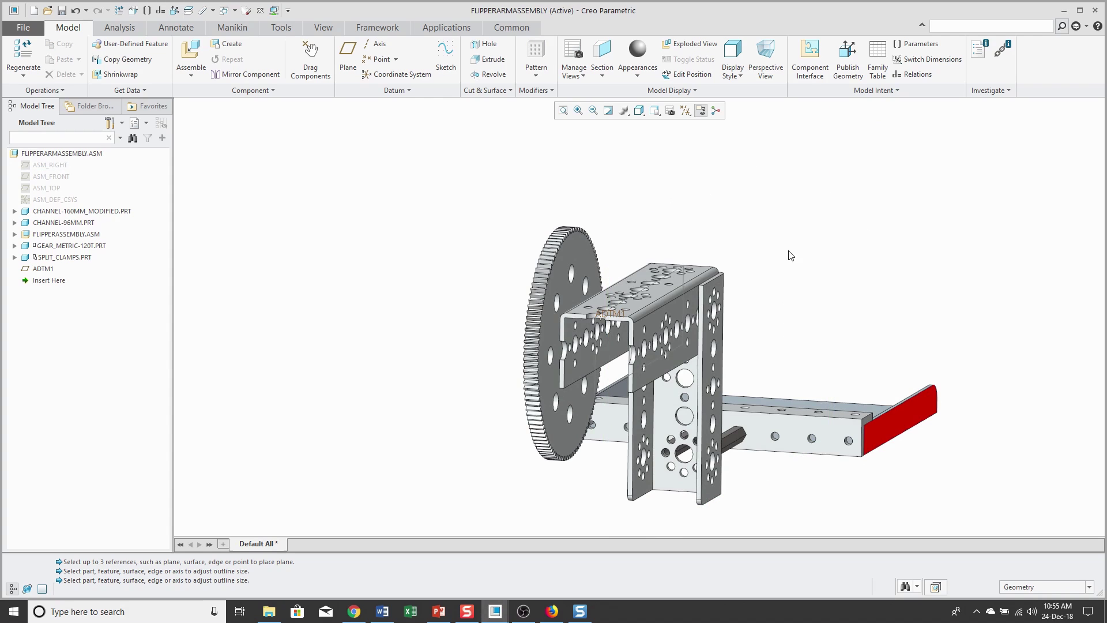
middle_drag(787, 257, 778, 246)
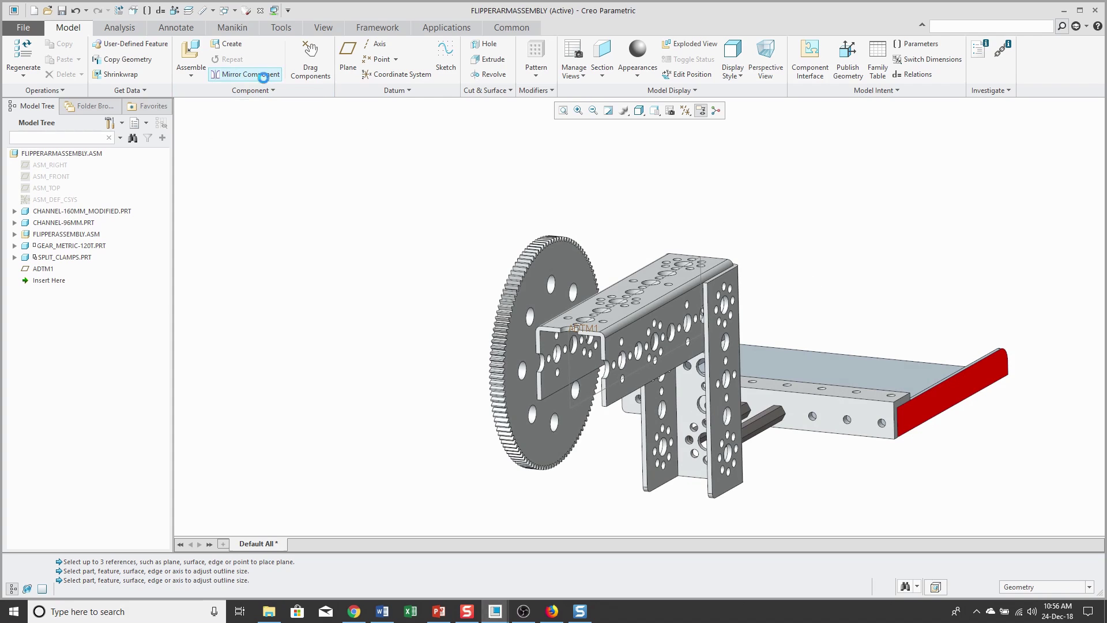
Mirror GEAR_METRIC-120T about ADTM1 with symmetry analysis enabled, previewing before confirming.
click(264, 75)
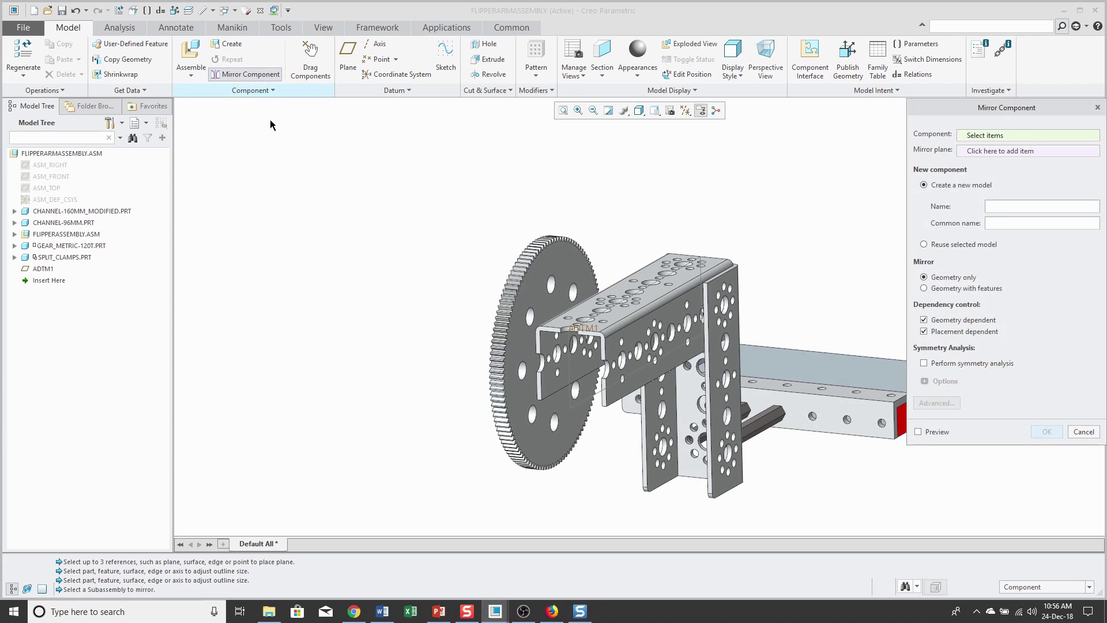
click(547, 257)
middle_drag(596, 459, 596, 454)
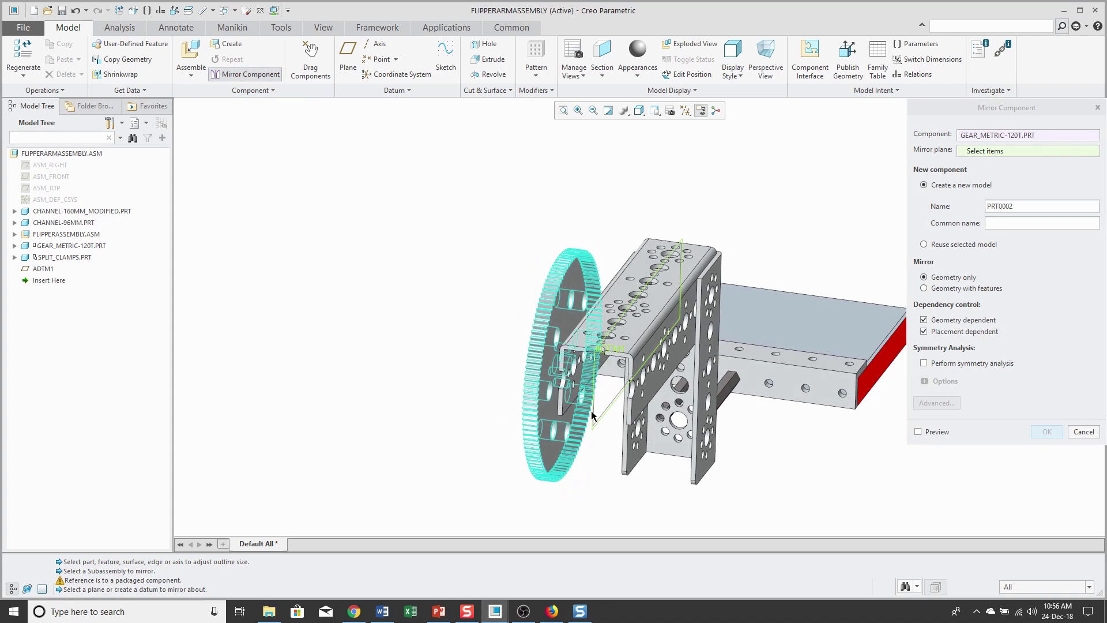
click(594, 418)
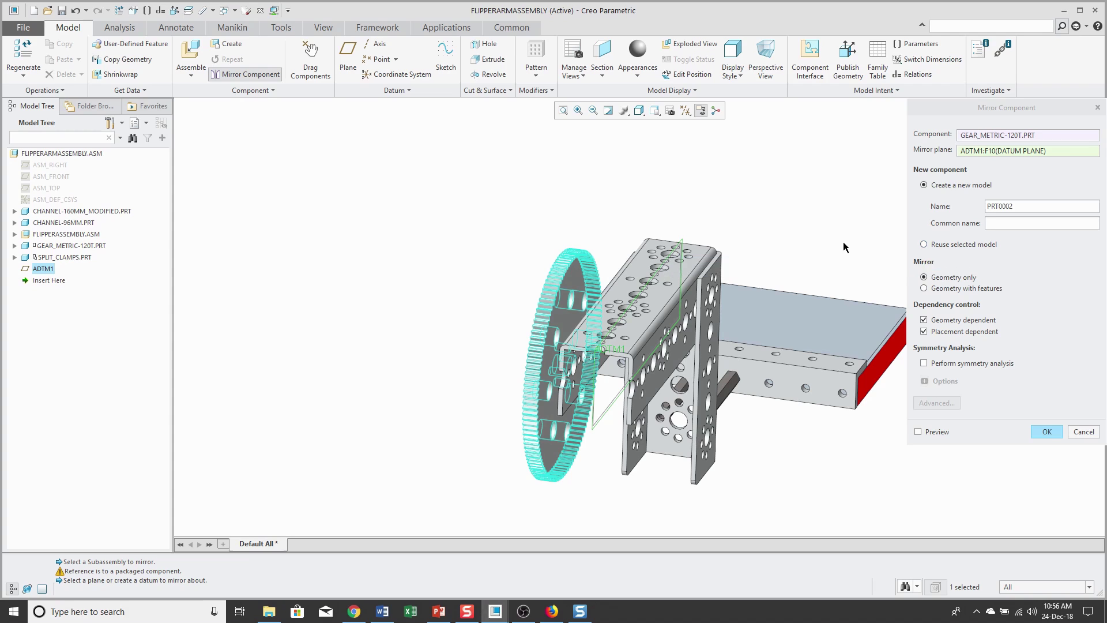
click(923, 364)
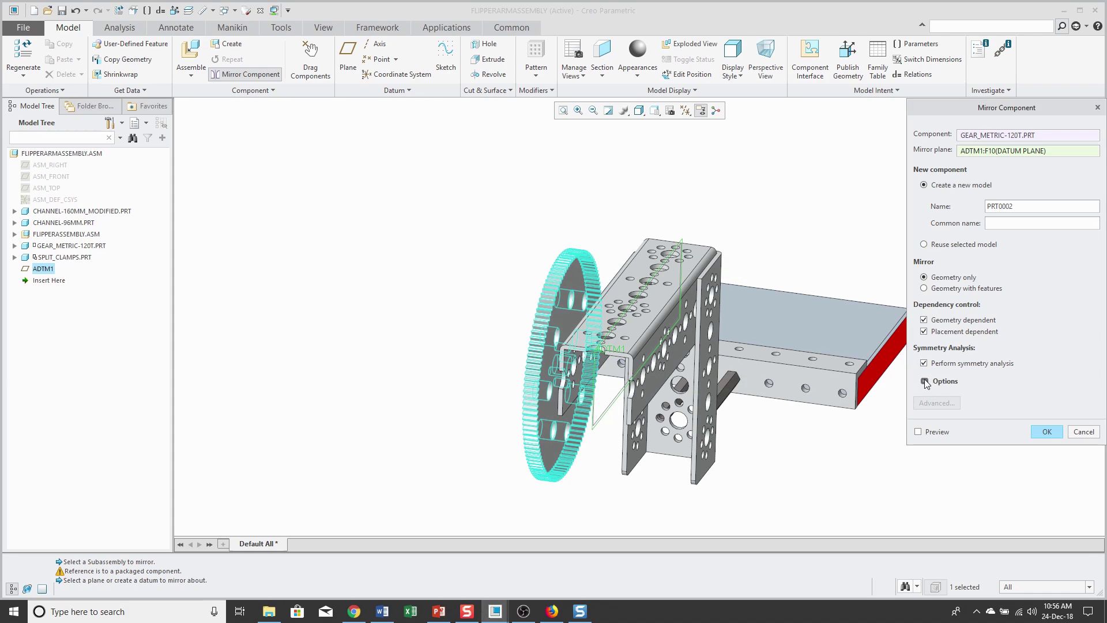
click(926, 382)
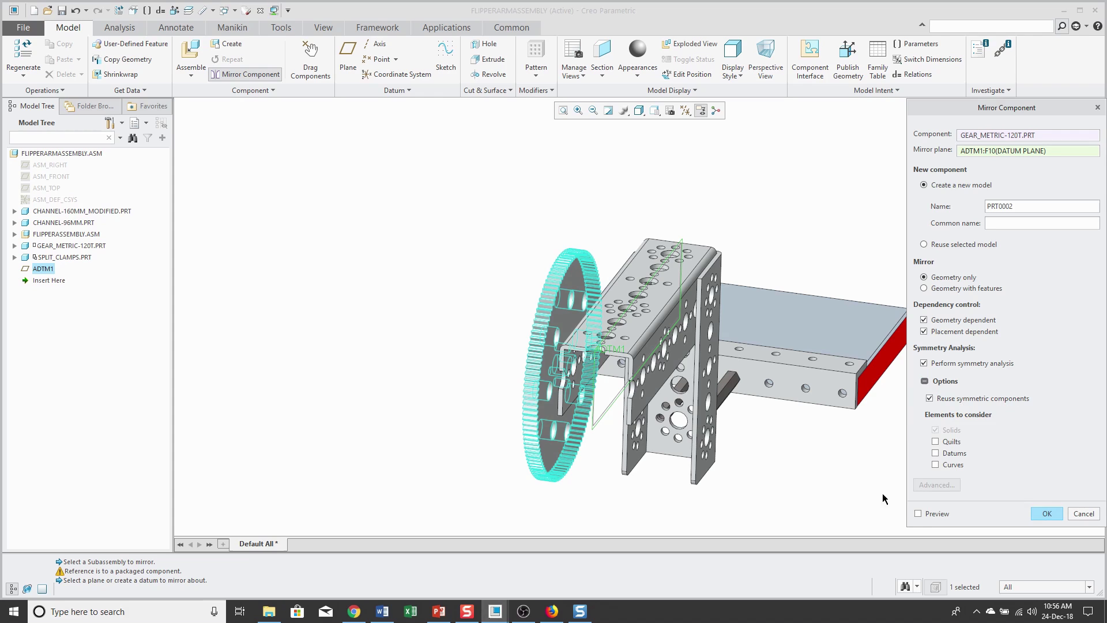
click(919, 514)
mouse_move(794, 473)
middle_down()
mouse_move(798, 459)
mouse_move(778, 454)
mouse_move(778, 469)
middle_up()
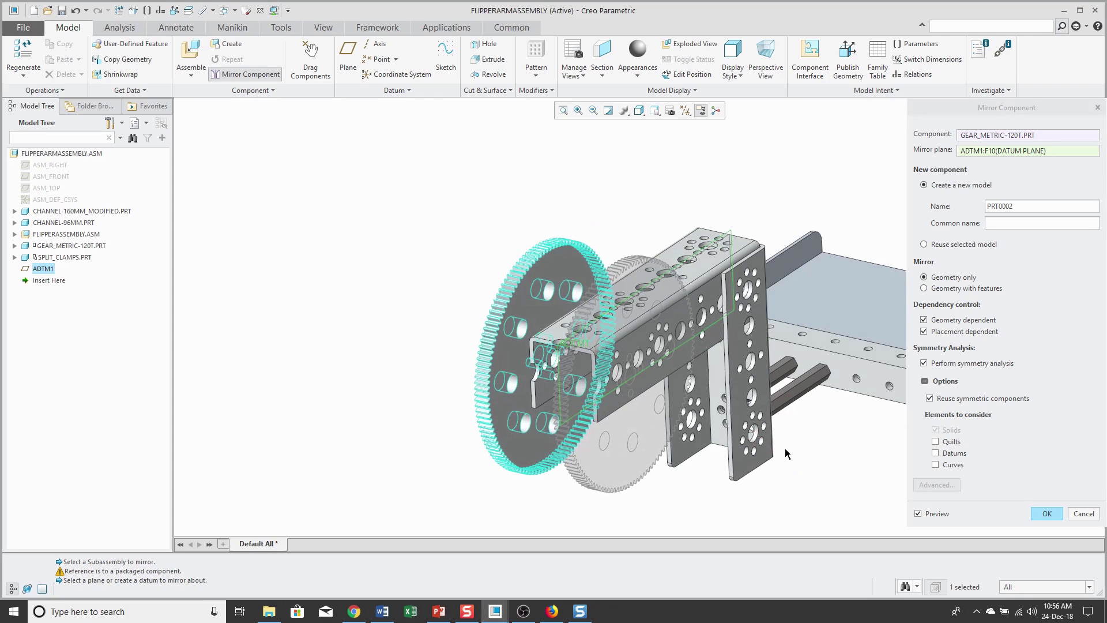
click(1047, 515)
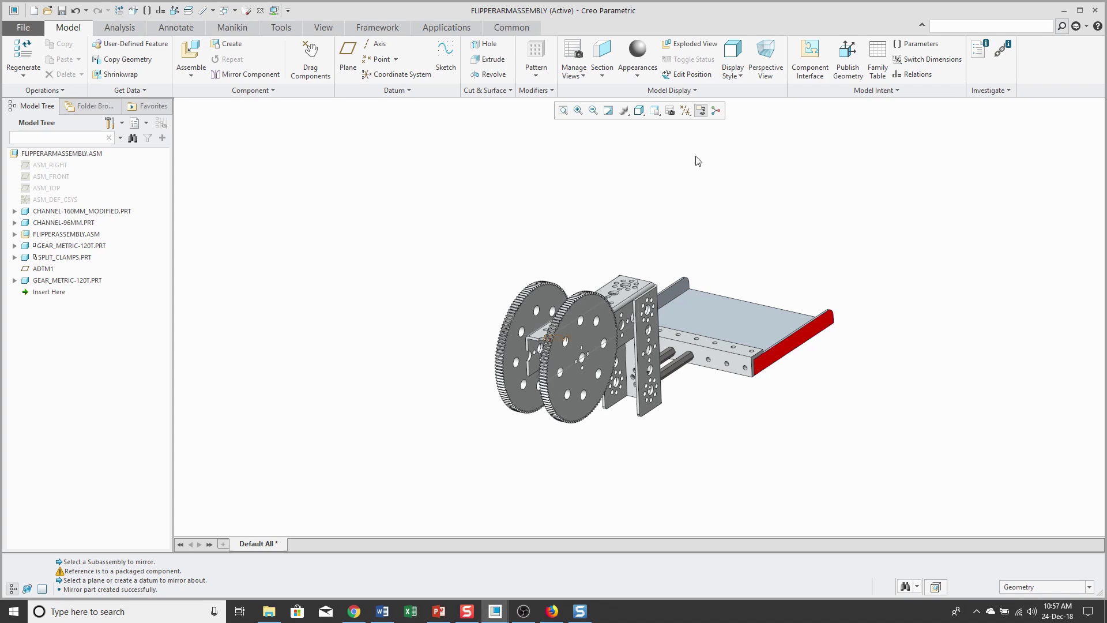
click(90, 281)
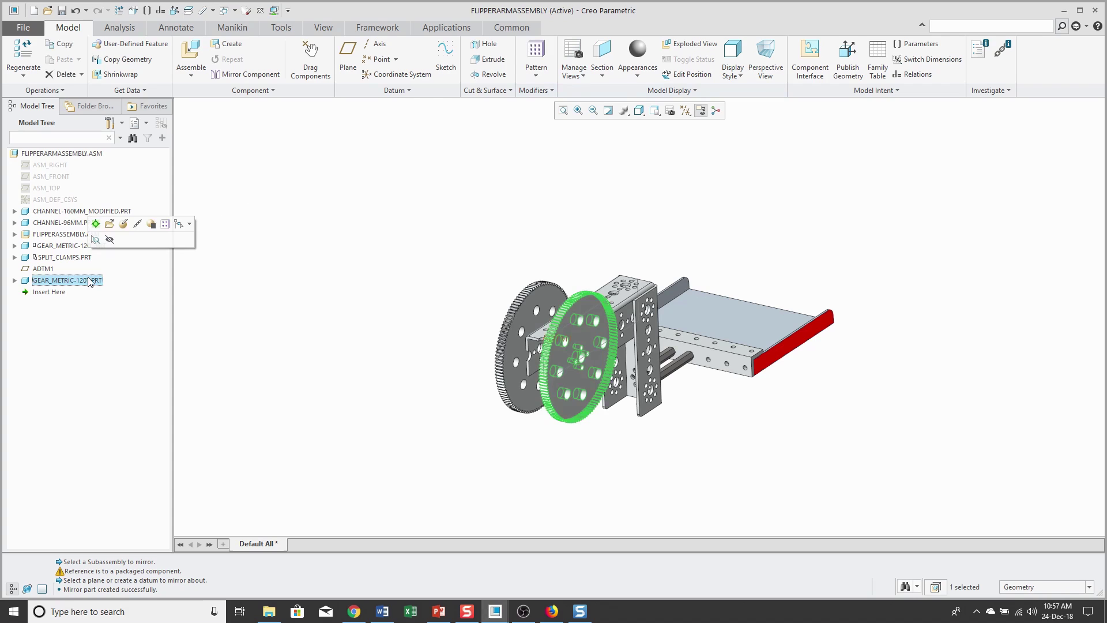
click(250, 296)
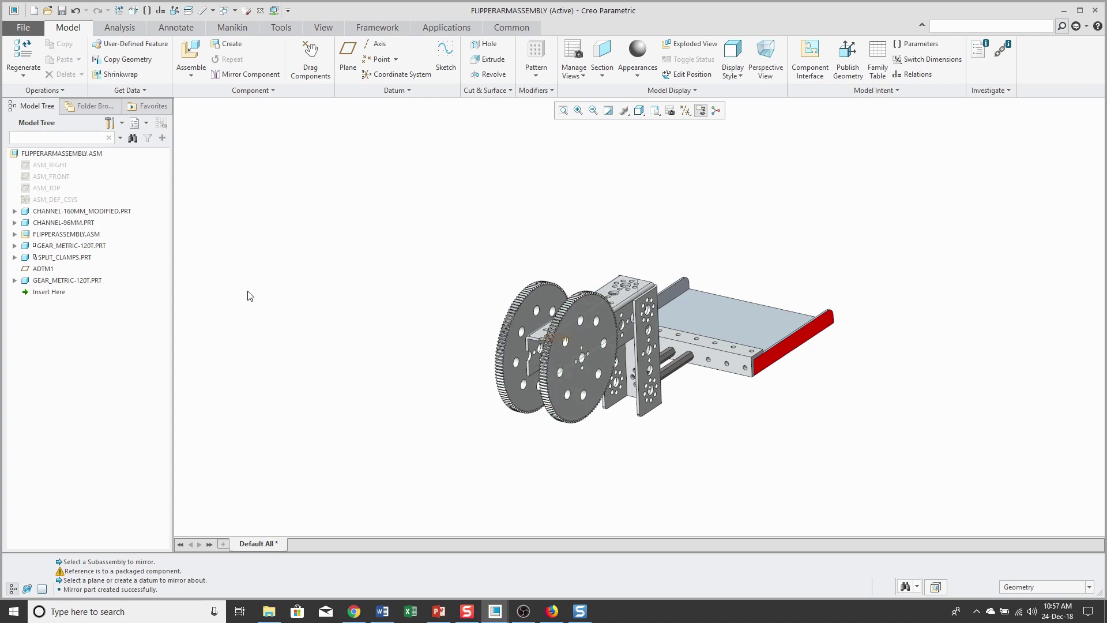
mouse_move(377, 311)
middle_down()
mouse_move(422, 299)
mouse_move(428, 311)
middle_up()
scroll(383, 291, up, 3)
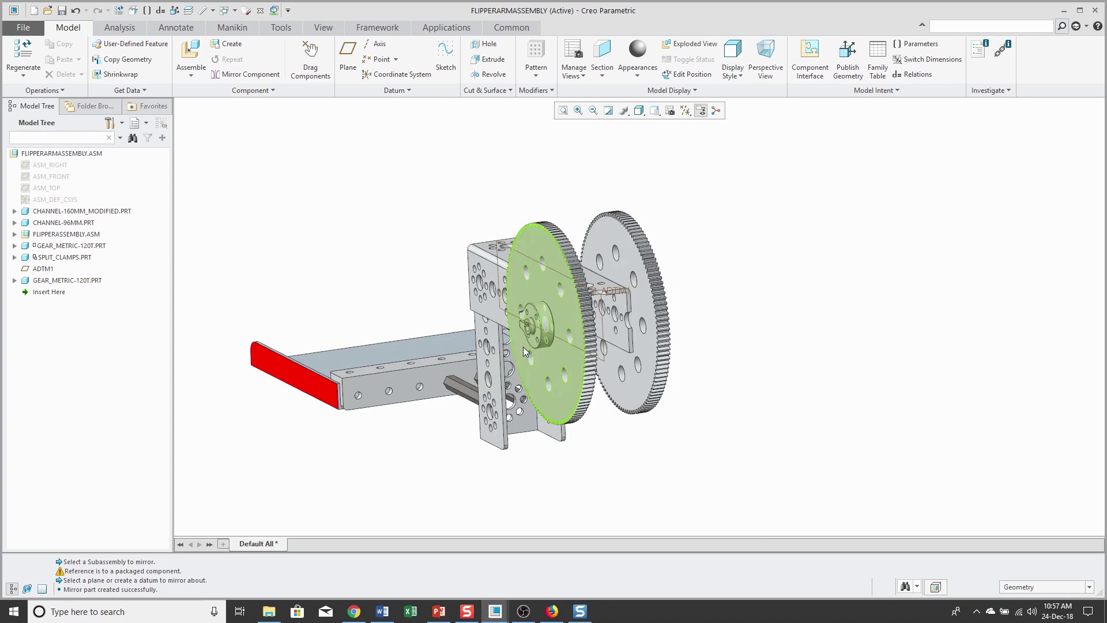
click(541, 321)
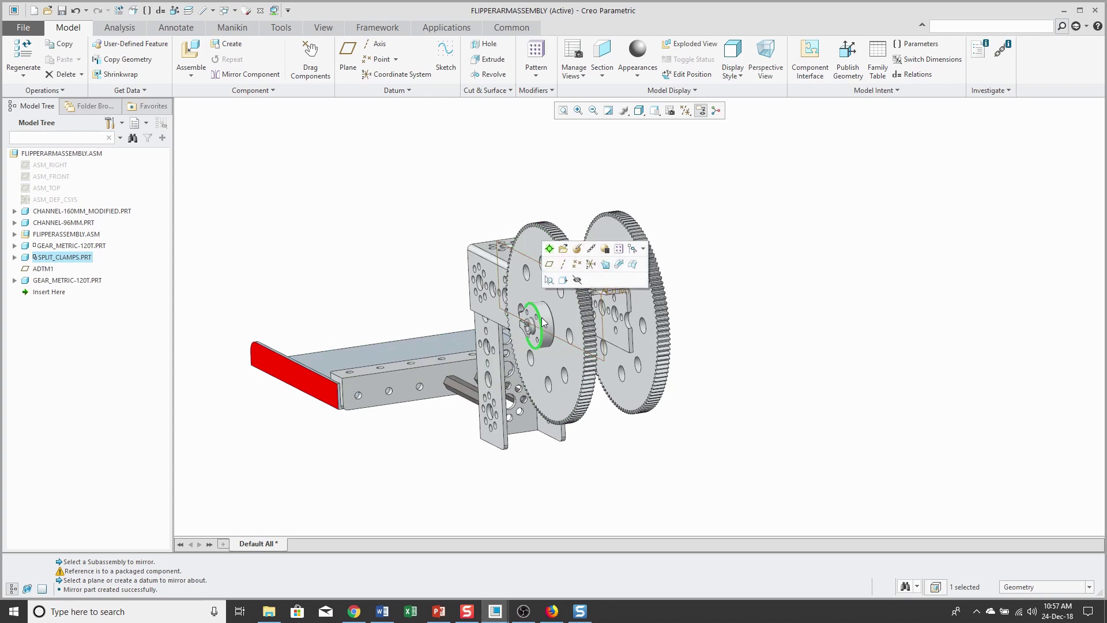
click(289, 176)
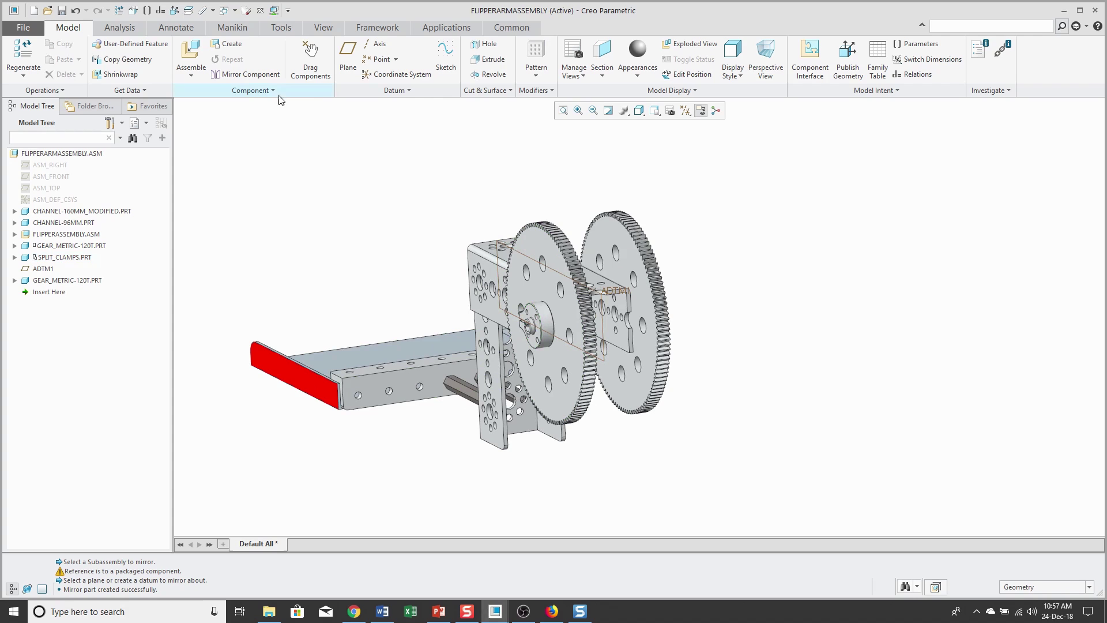
Mirror SPLIT_CLAMPS.PRT about ADTM1 with symmetry analysis, previewing before confirming.
click(251, 73)
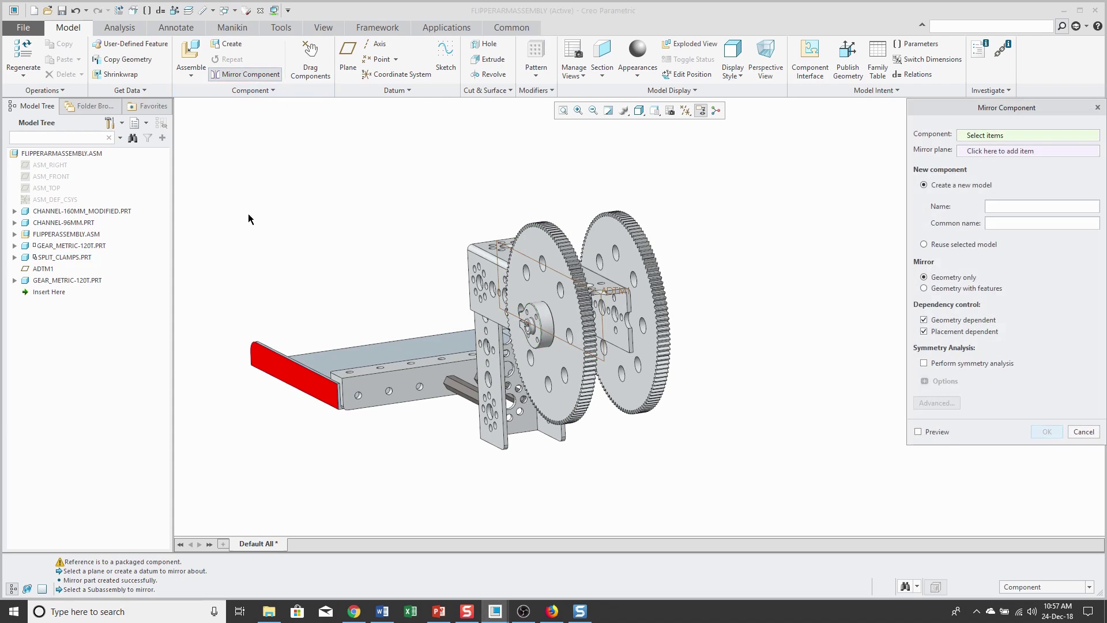
click(534, 328)
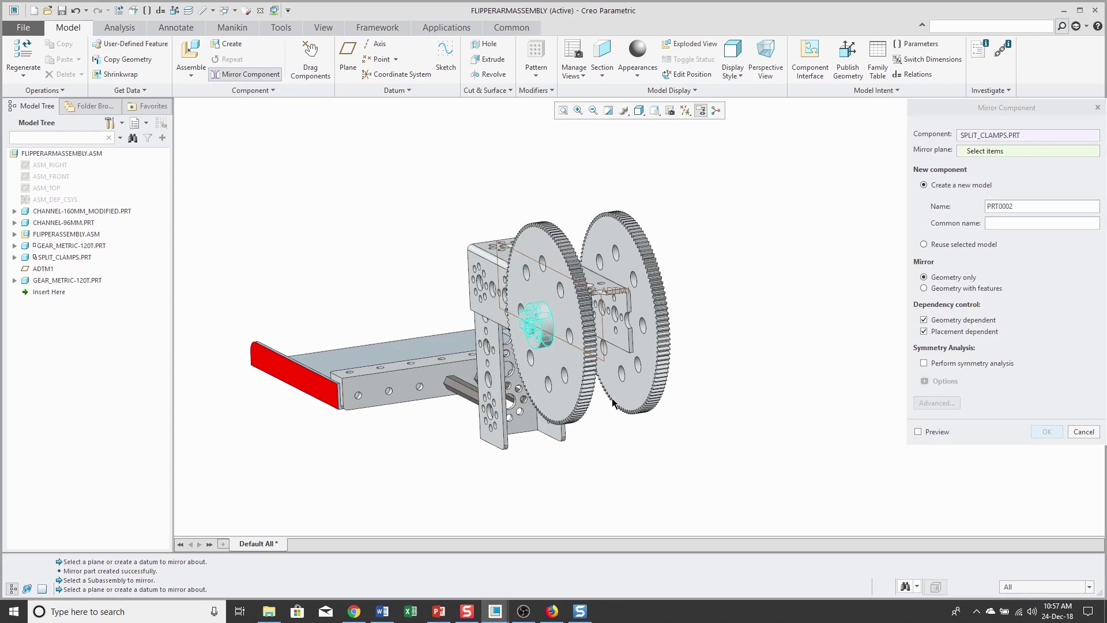
click(606, 360)
click(923, 363)
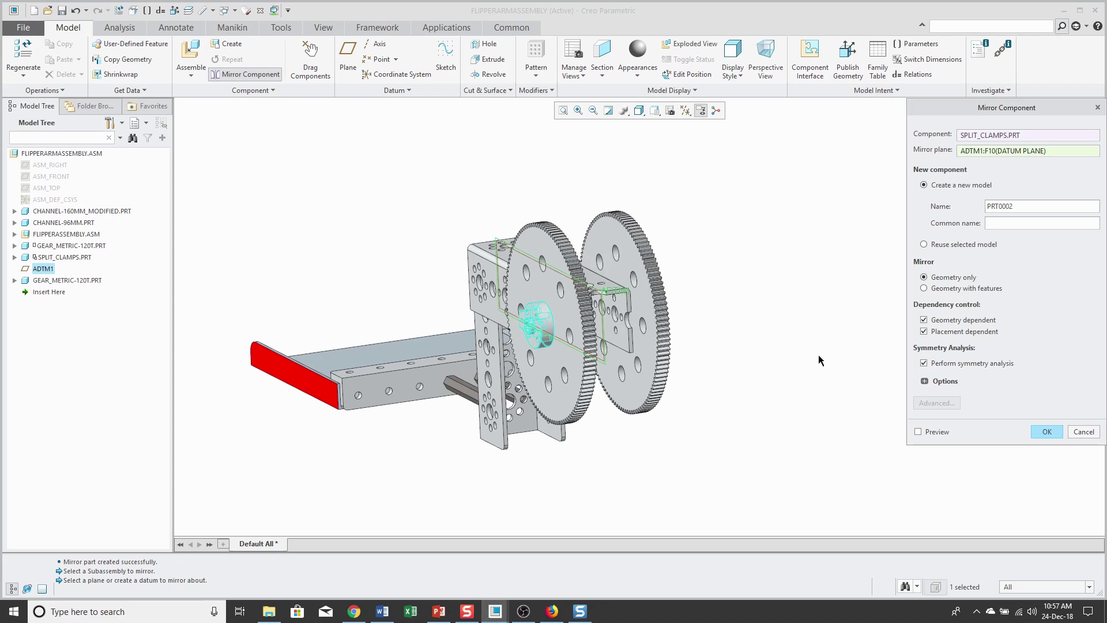
click(918, 432)
middle_drag(796, 412, 708, 361)
scroll(709, 380, up, 2)
scroll(530, 383, down, 5)
scroll(749, 381, up, 6)
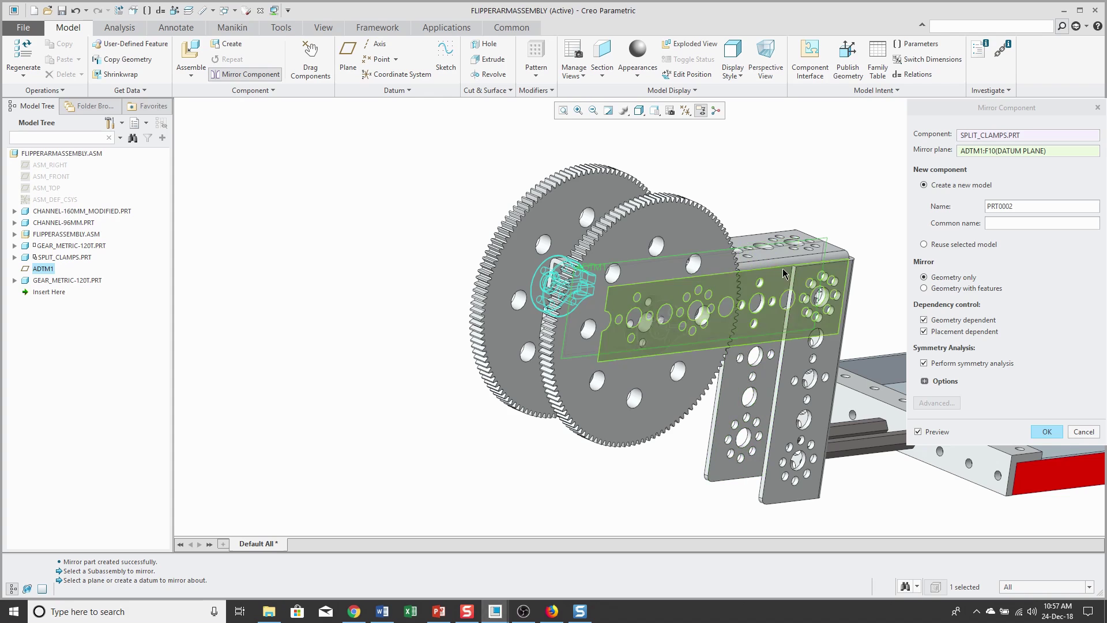
click(1046, 432)
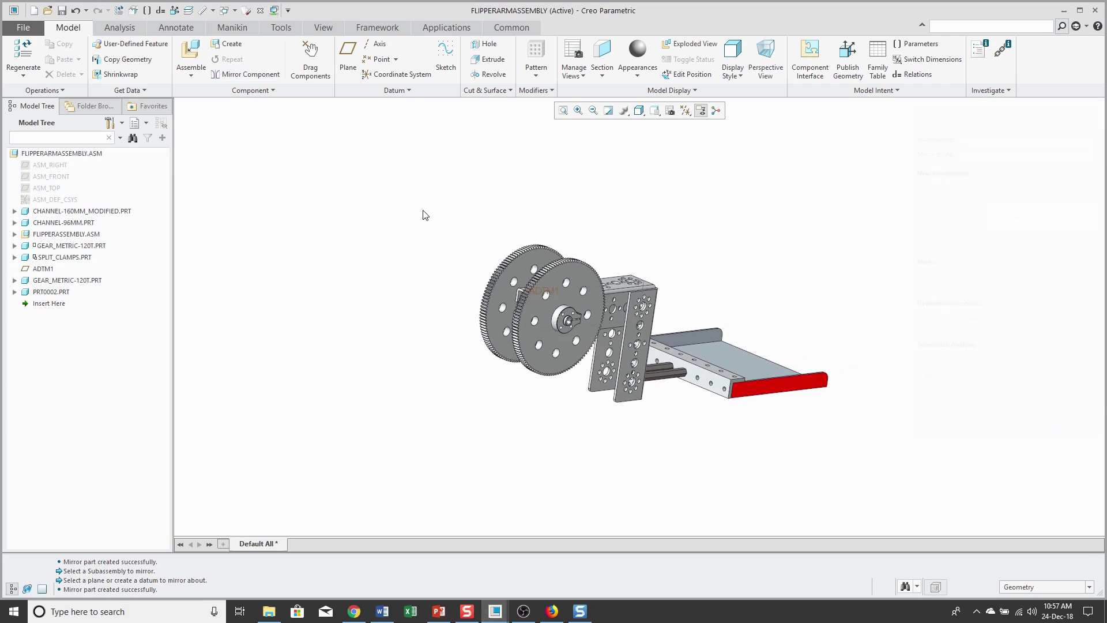
Locate the new PRT0002.PRT clamp part from the model tree, then clear the selection.
click(51, 292)
click(553, 417)
scroll(567, 395, down, 3)
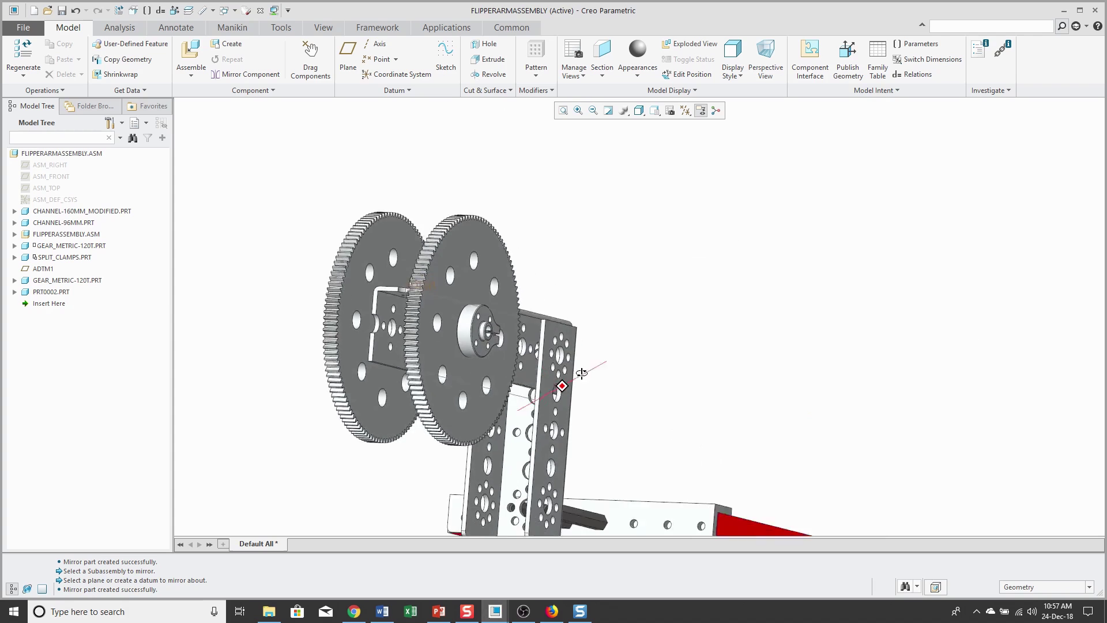